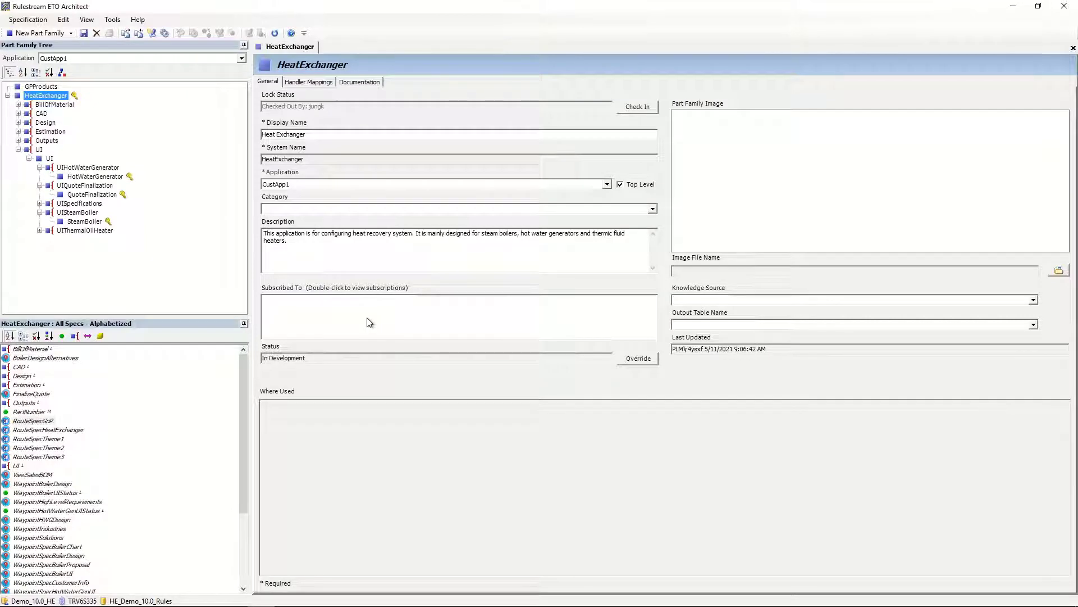
Show the New Part Family VIA submenu listing View, Waypoint and Route specifications
left_click(71, 33)
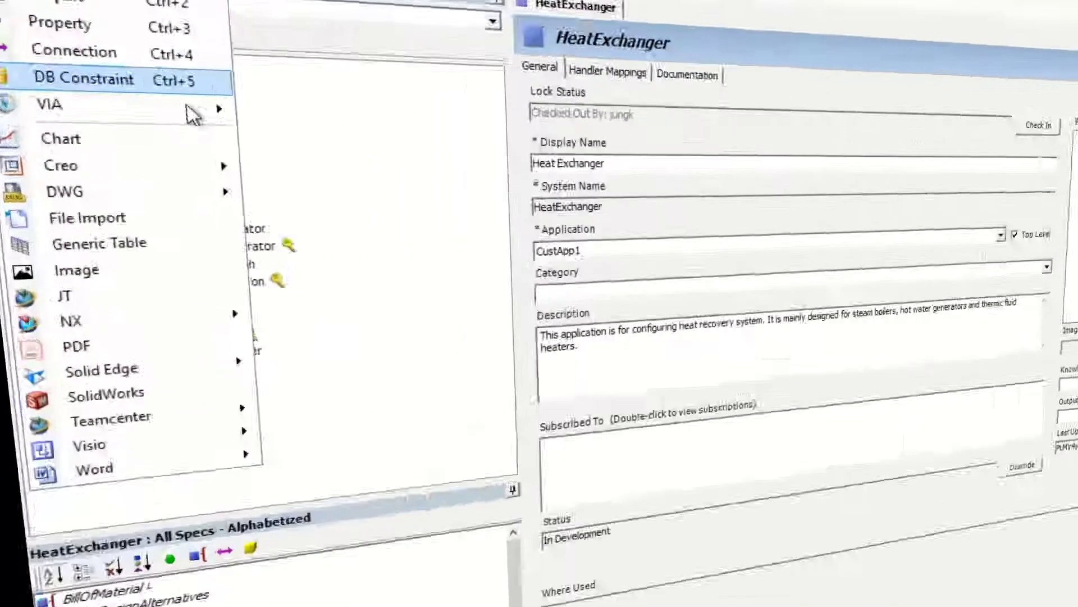
mouse_move(91, 107)
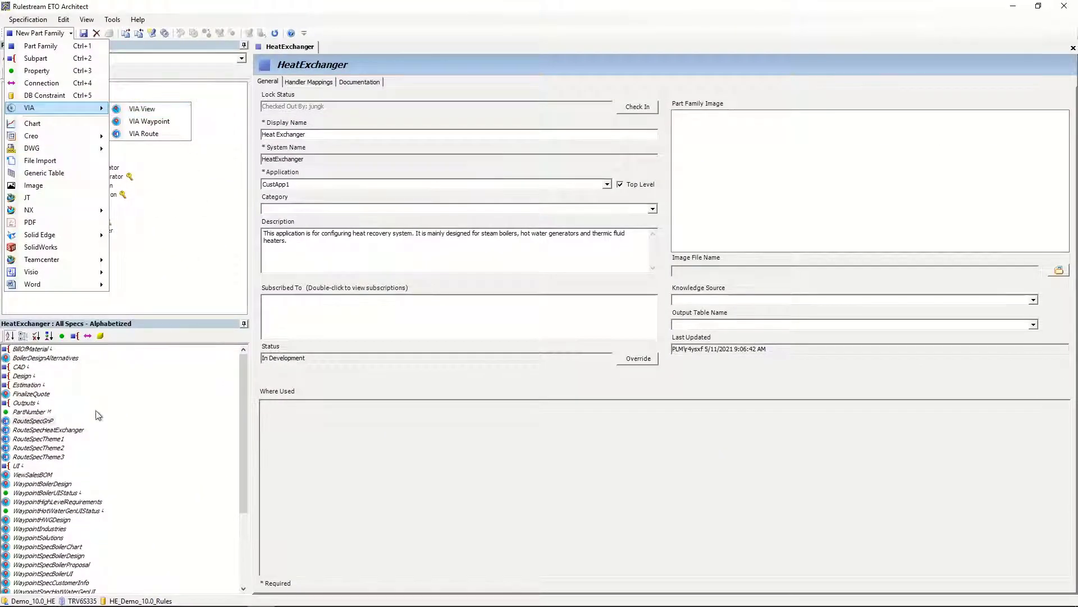
Open RouteSpecGnP and review its Brand choices, keeping RsDefault
left_click(49, 420)
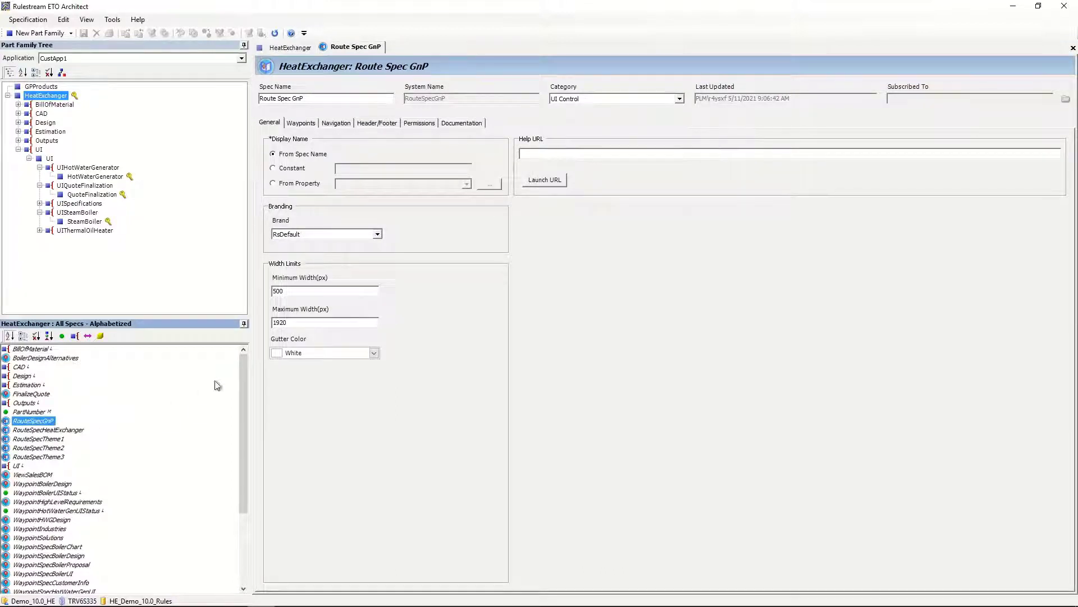
left_click(378, 240)
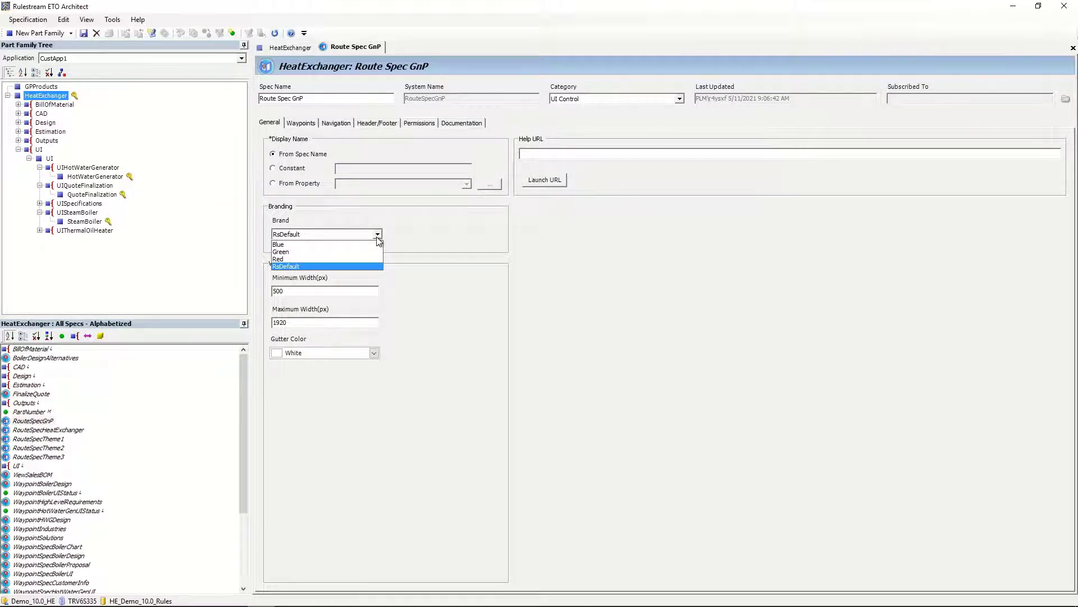
left_click(402, 293)
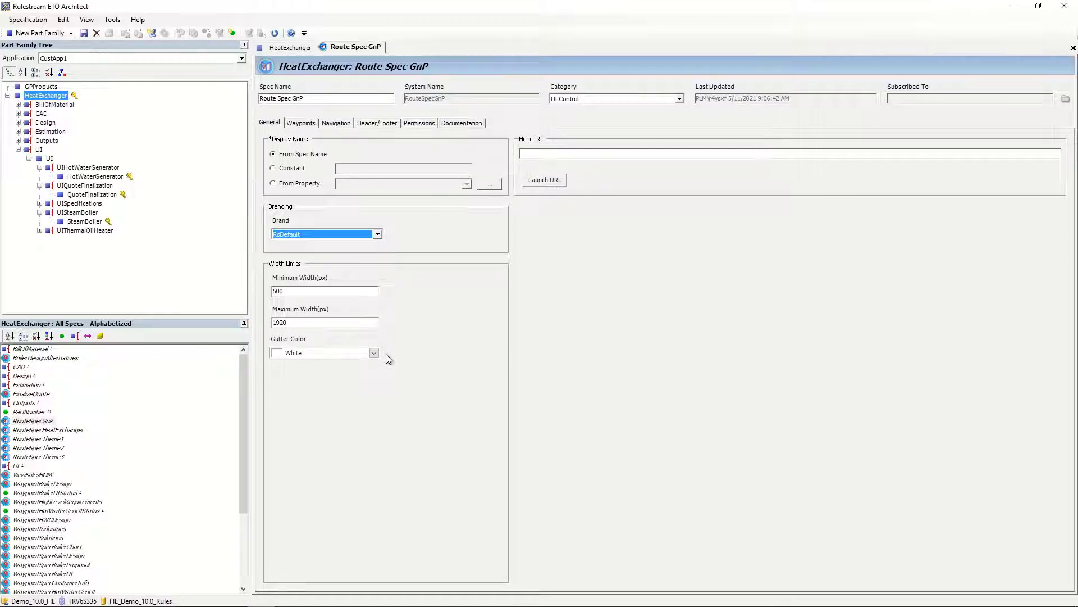
On the Waypoints tab, place WaypointSpecCustomerInfo and WaypointSpecHotWaterGenUI under the Debug step
left_click(306, 126)
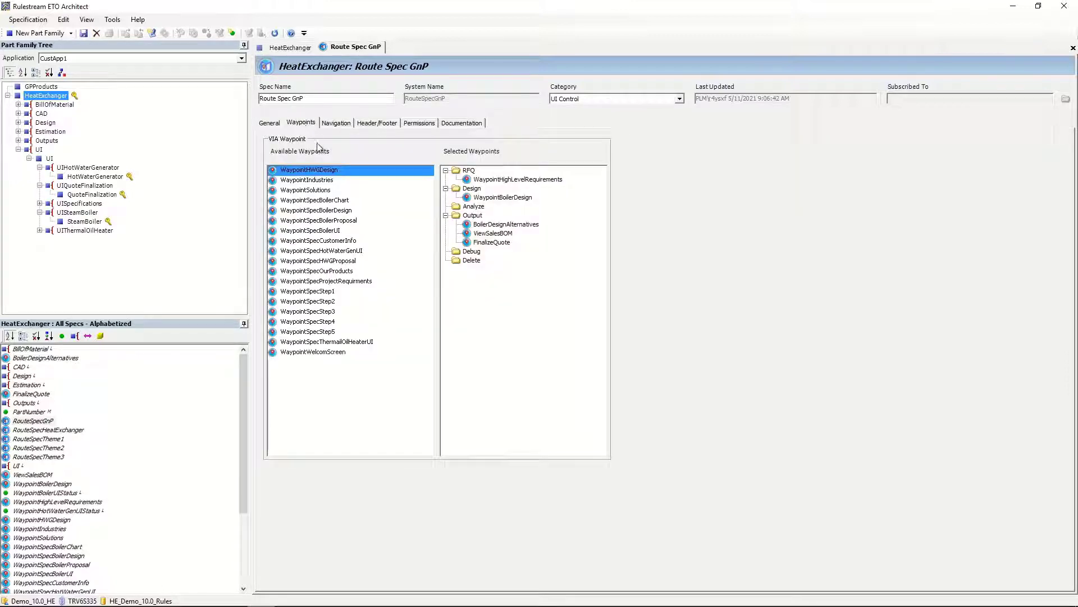
left_click_drag(337, 241, 487, 261)
left_click(487, 261)
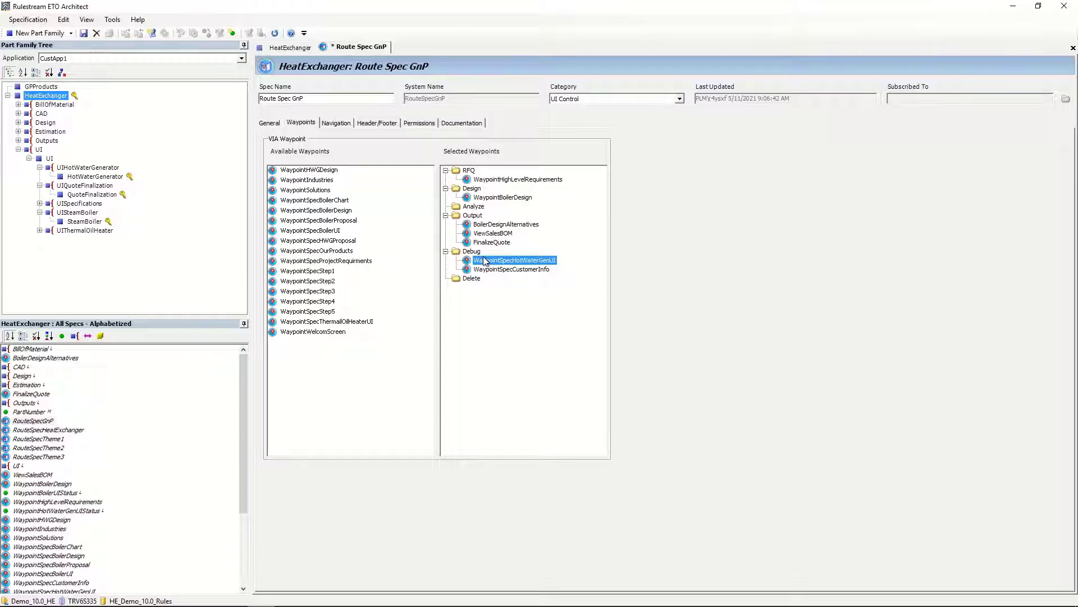
Try Left, then settle on Top Below for navigation location, and view the Header/Footer settings
left_click(347, 124)
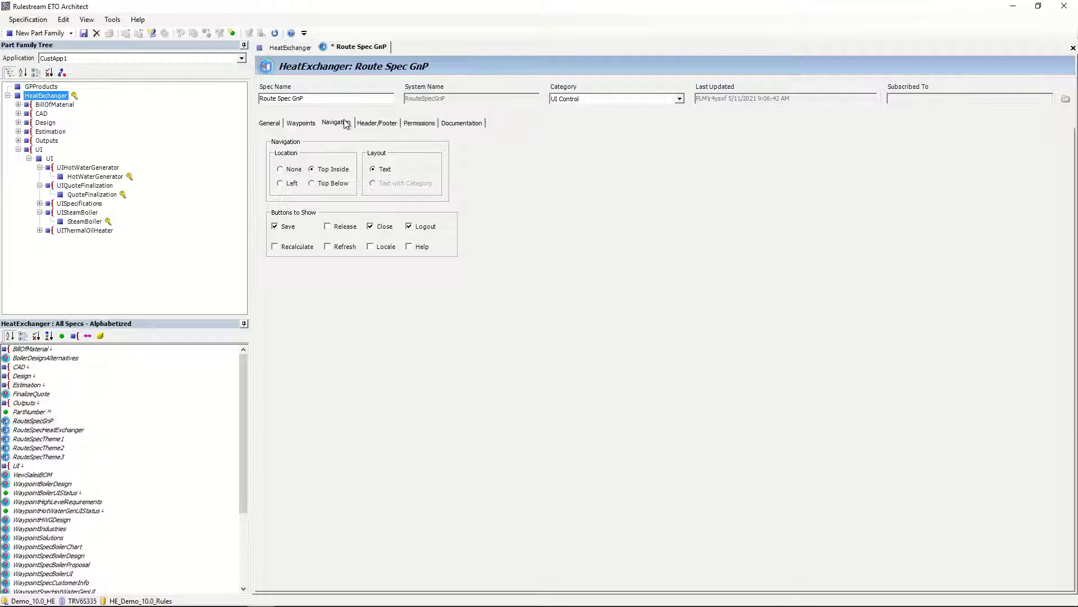
left_click(292, 185)
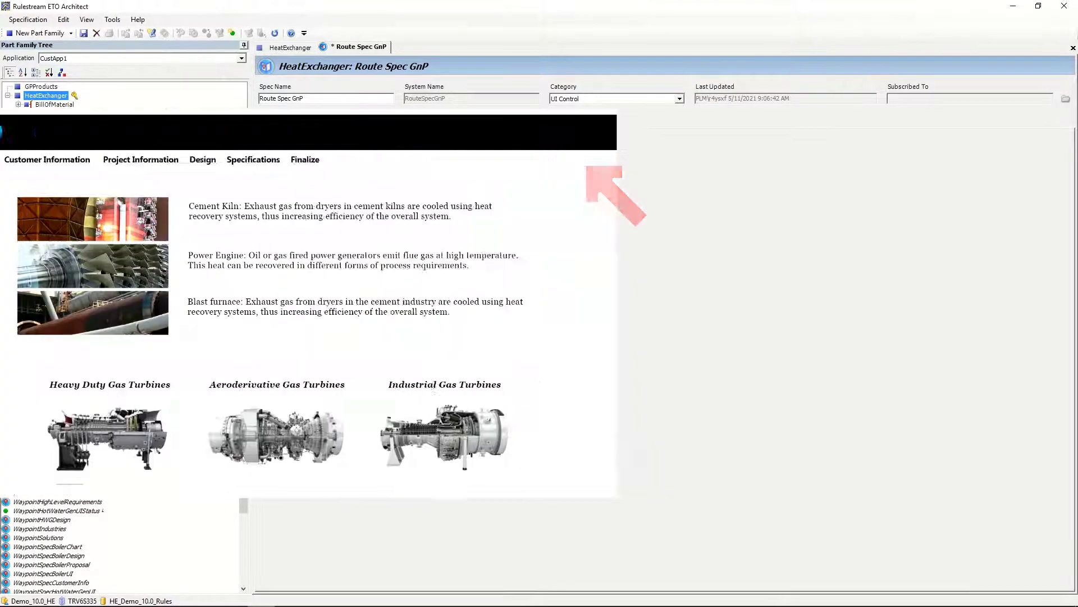
left_click(323, 185)
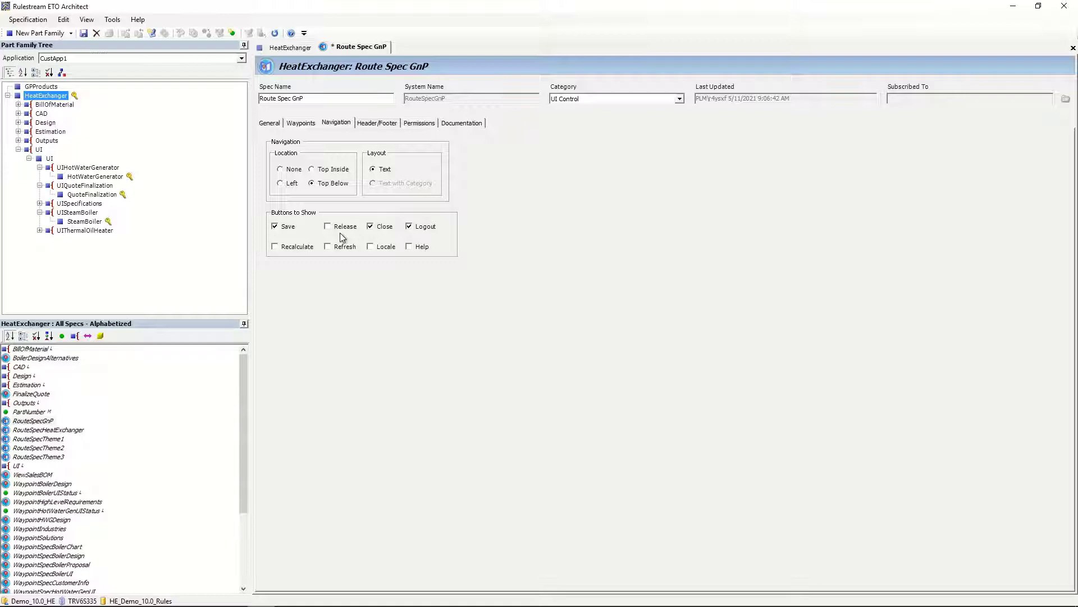
left_click(374, 123)
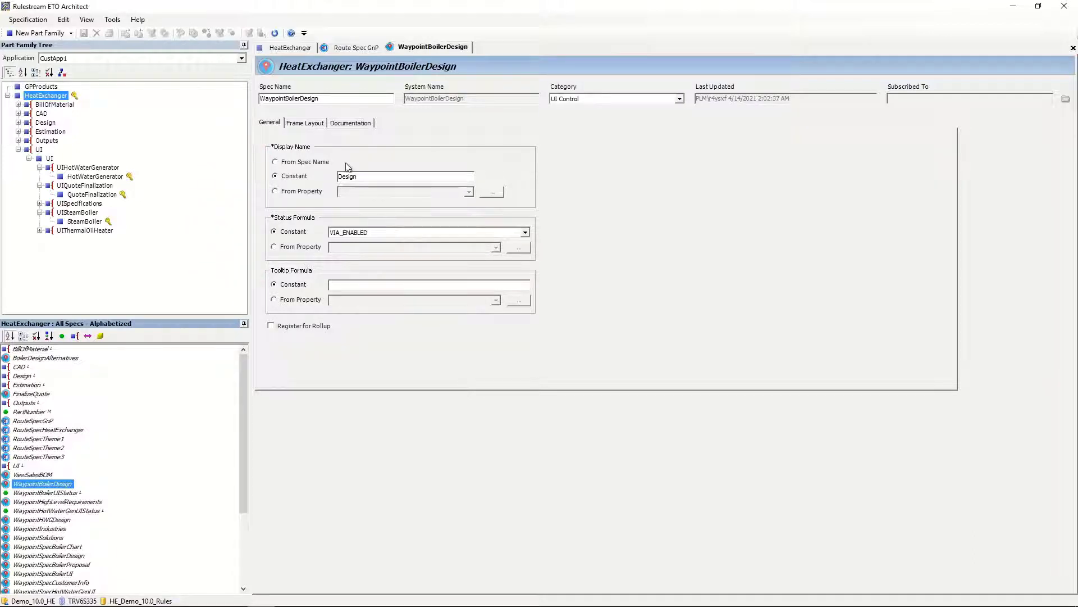
Check Frame 1's part family chooser and cancel it, then open QuoteFinalization's FinalizeQuote spec
left_click(306, 123)
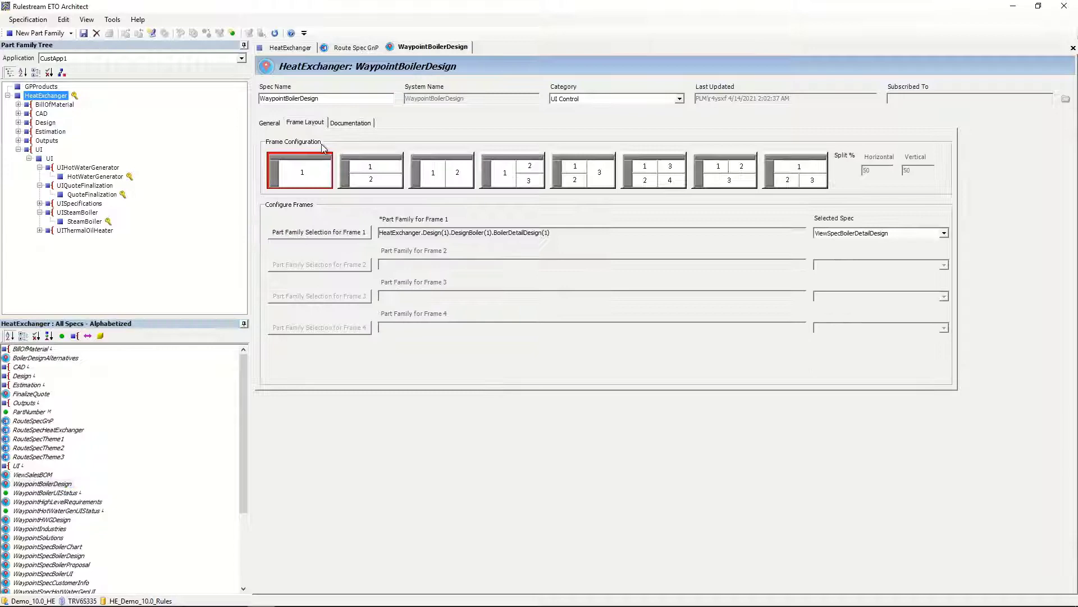
left_click(339, 232)
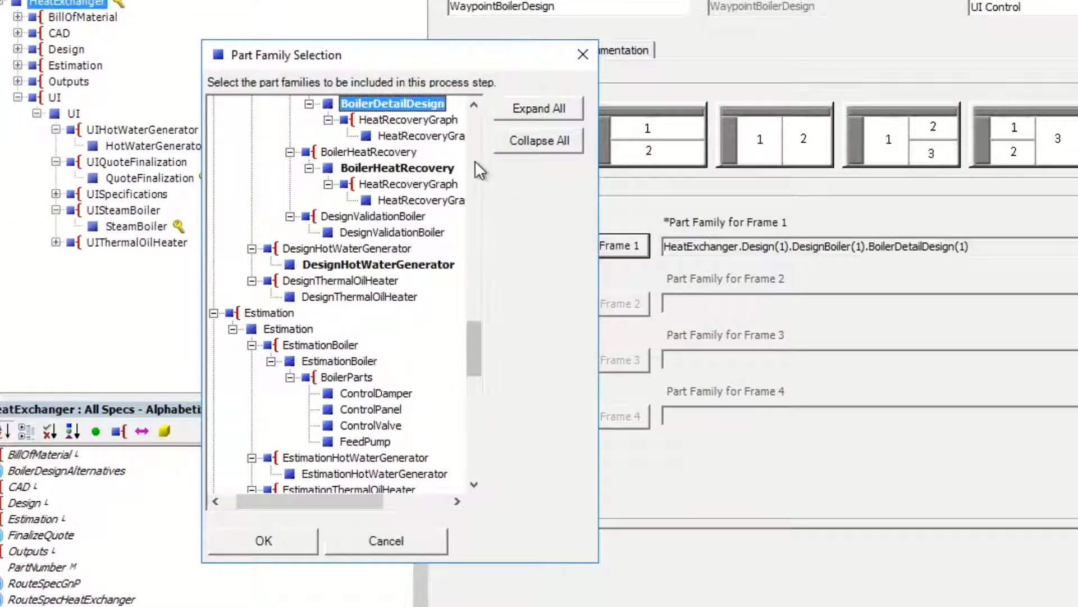
scroll(474, 160, "up", 8)
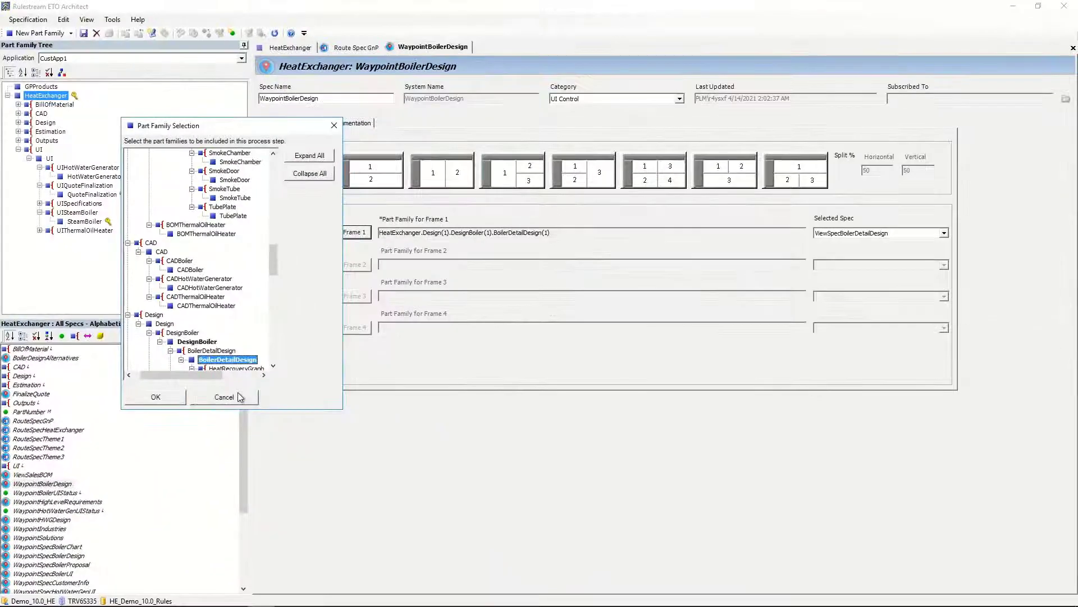
left_click(224, 398)
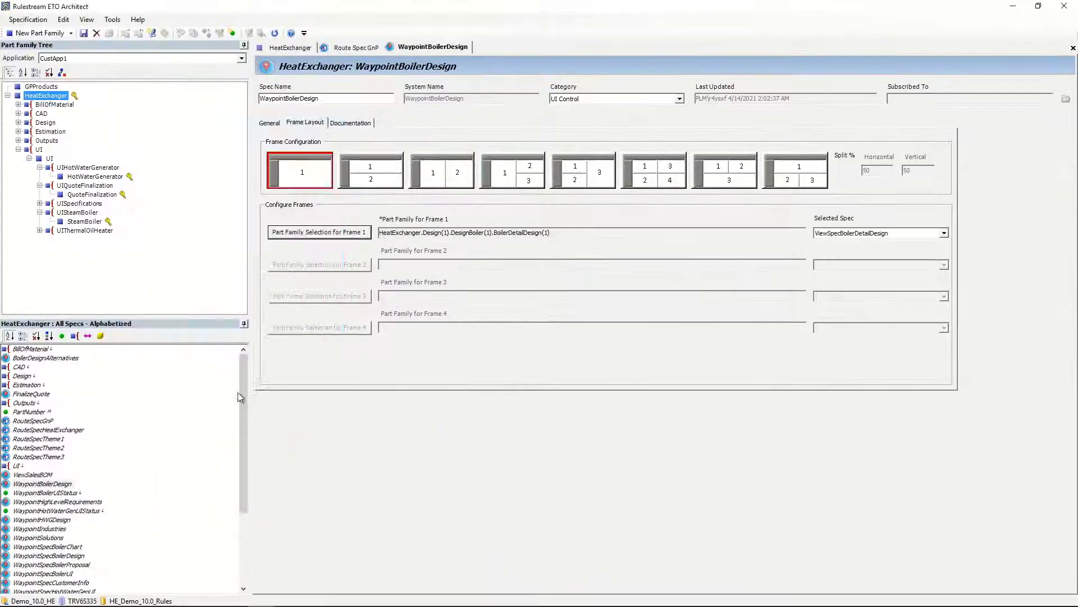
left_click(112, 195)
double_click(46, 511)
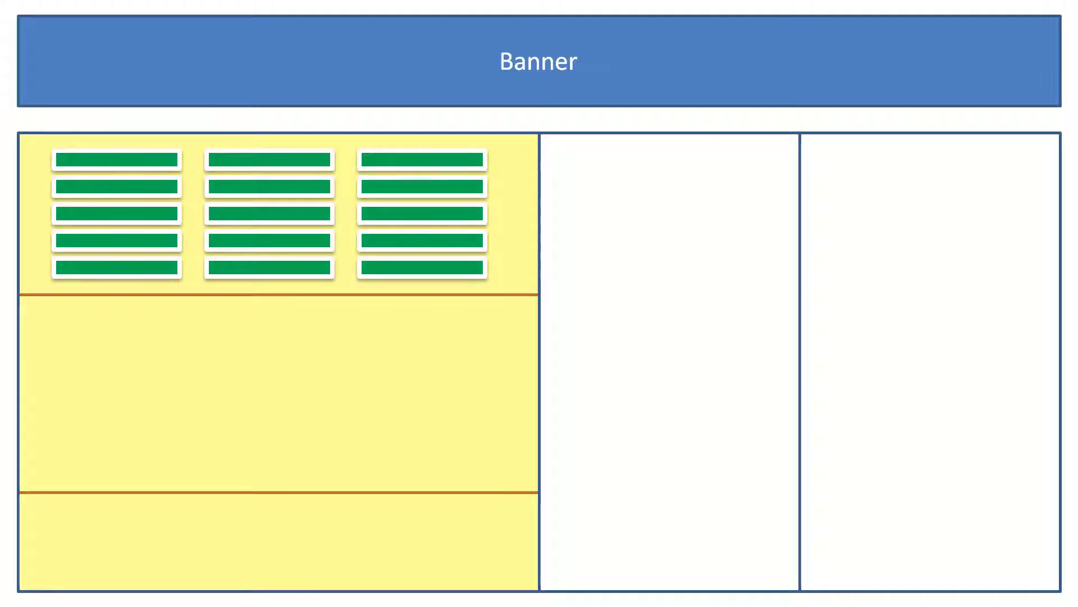
Advance the slide to build the second block of green field bars
key("Right")
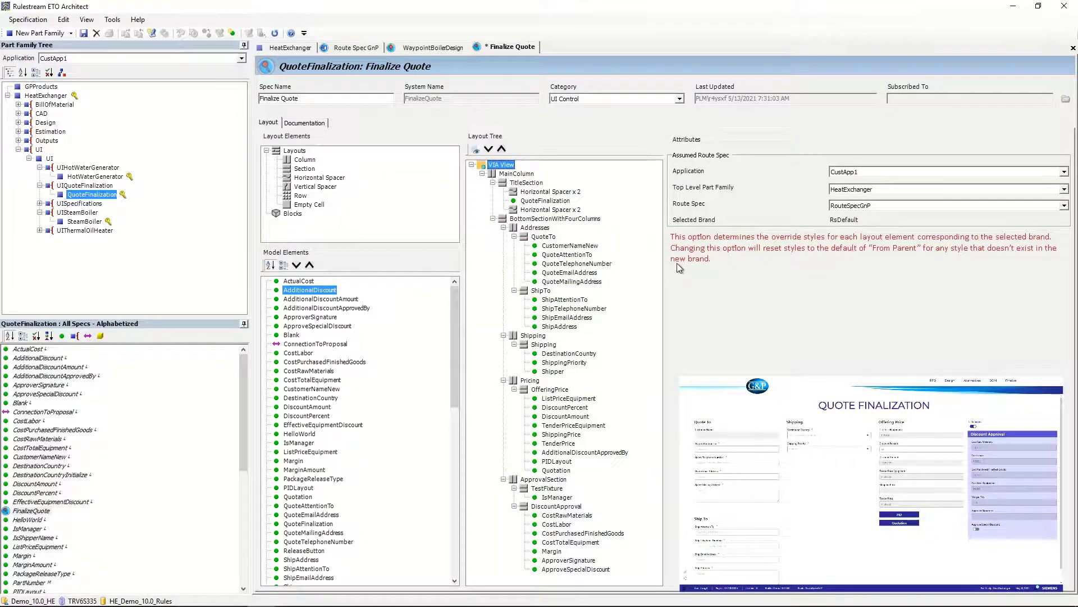
left_click(529, 175)
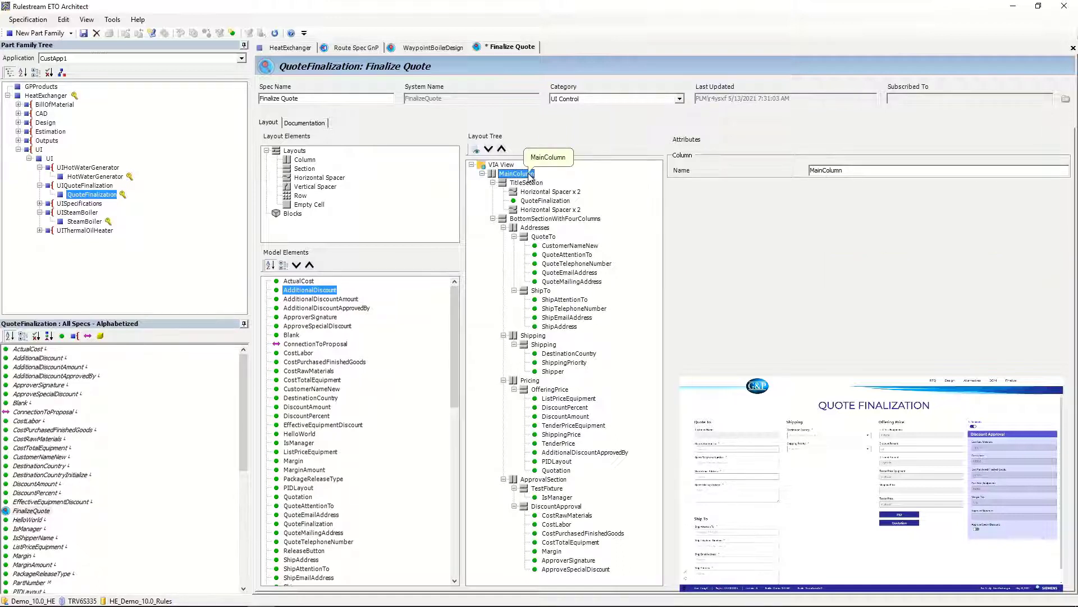
left_click(532, 184)
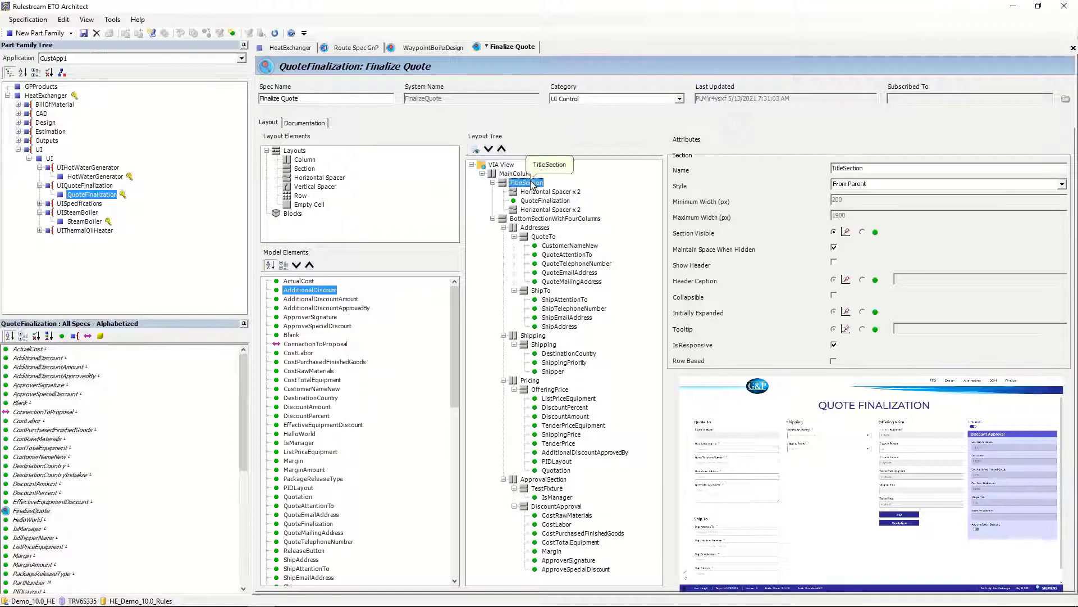
left_click(525, 219)
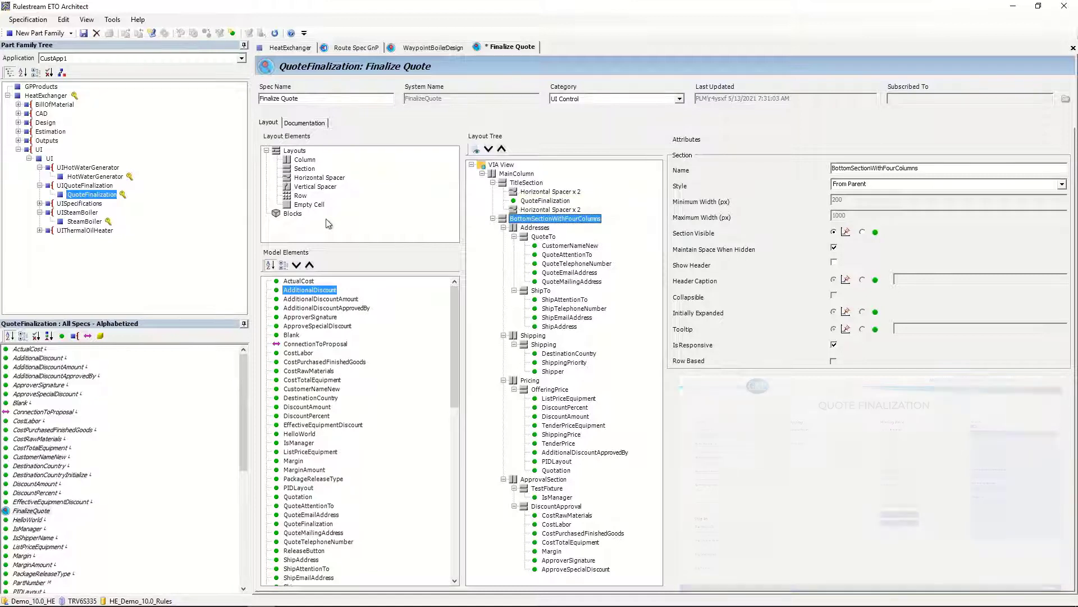
left_click(293, 214)
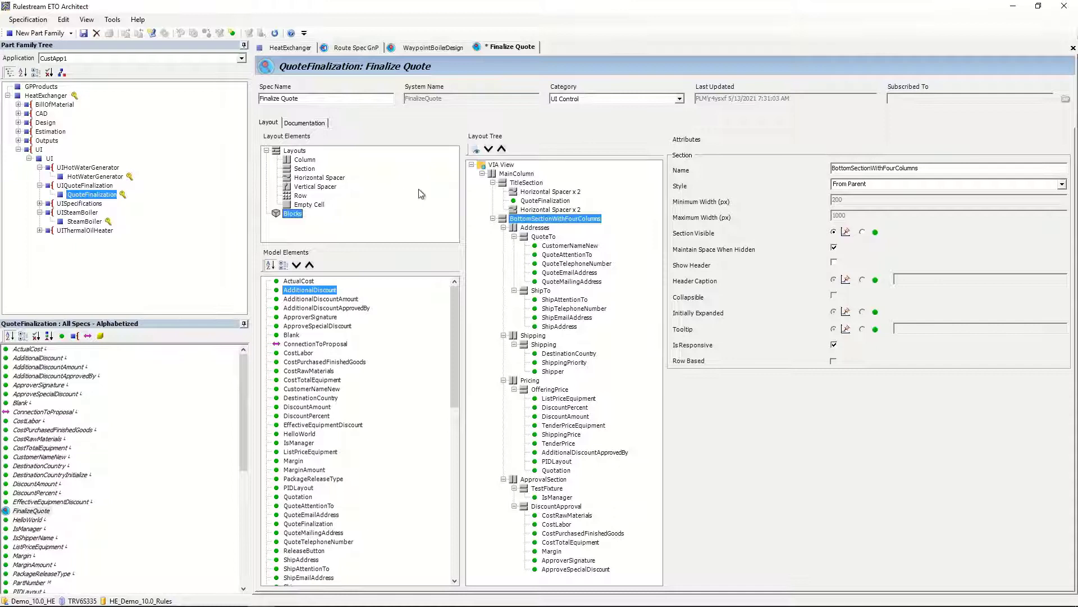
left_click(479, 153)
Add ActualCost and AdditionalDiscount to OfferingPrice; make PIDLayout an Image with VIA View Spec Pop-up action
left_click_drag(298, 281, 542, 398)
left_click_drag(310, 291, 558, 404)
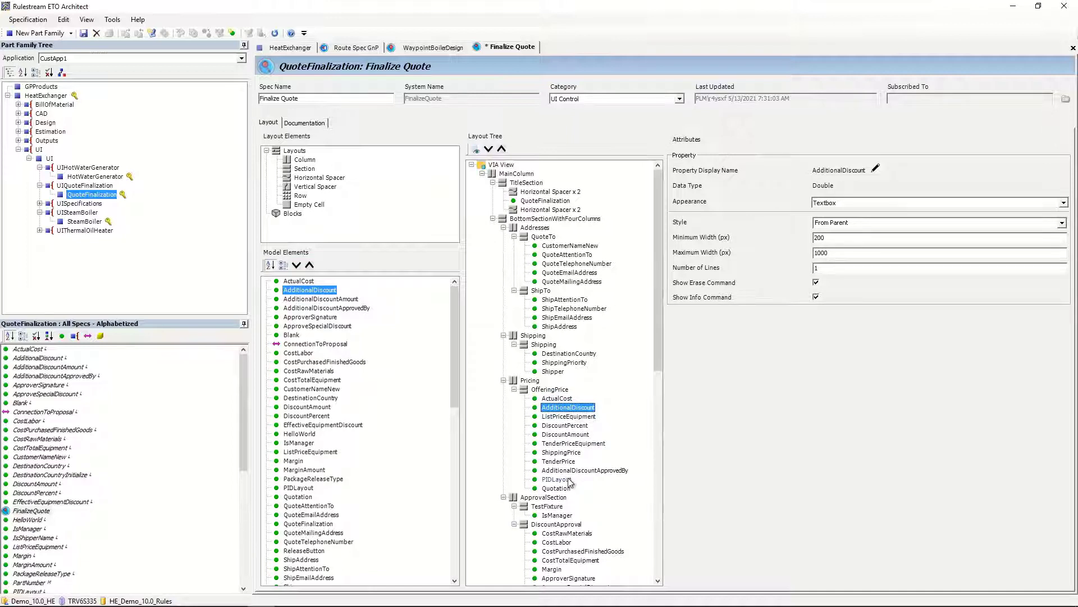
left_click(617, 478)
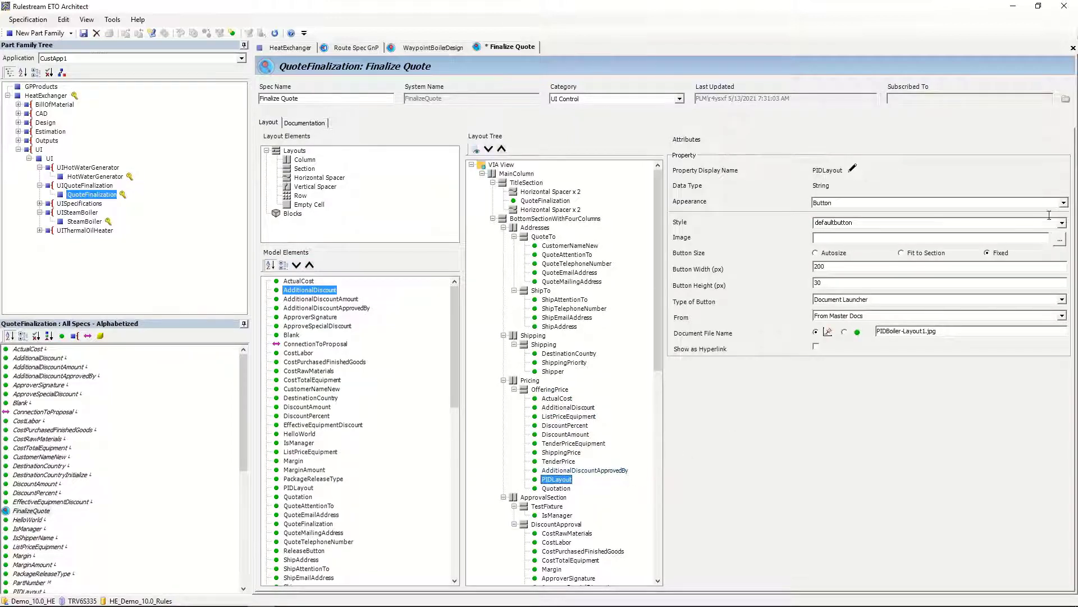
left_click(1063, 203)
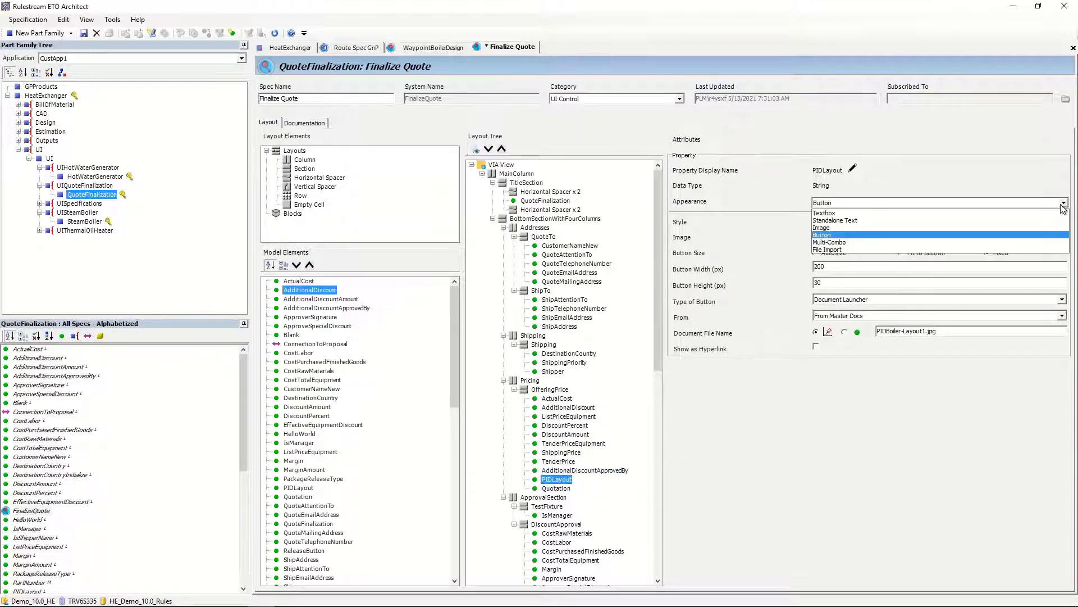
left_click(985, 228)
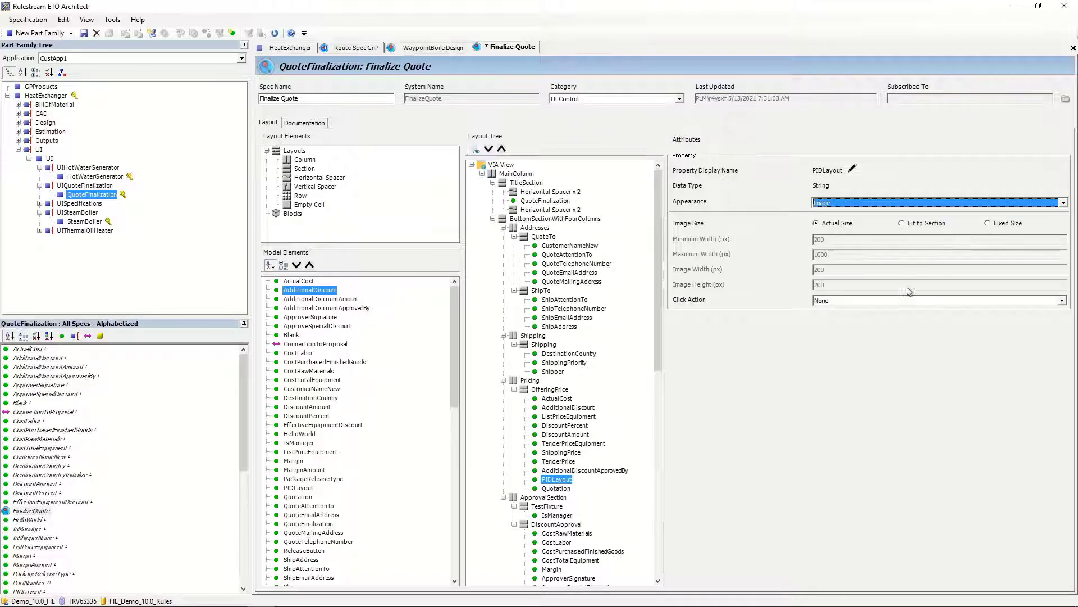
left_click(905, 304)
left_click(905, 313)
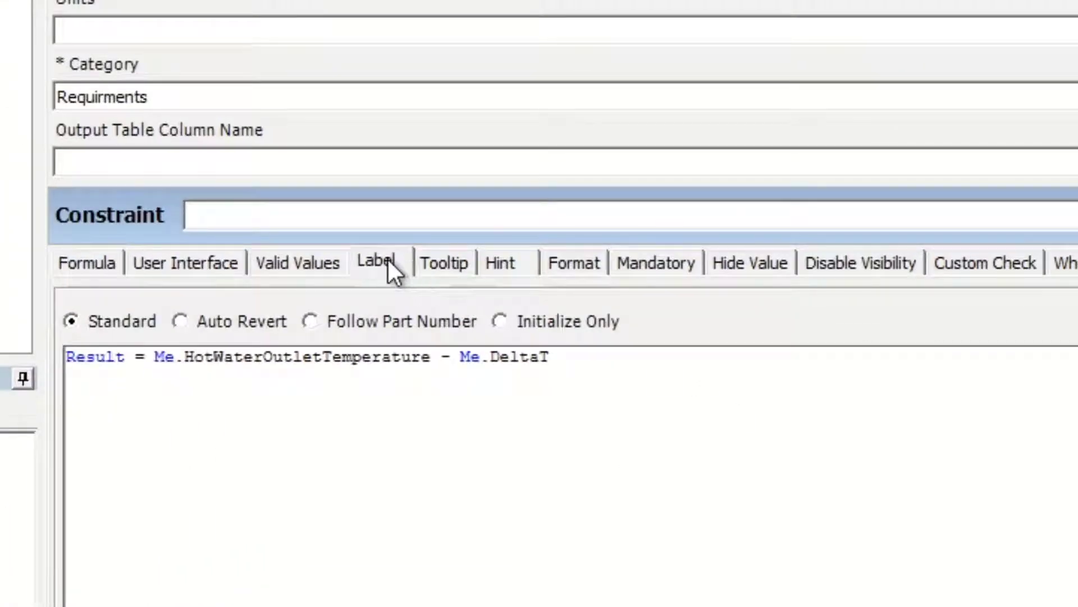
Review HotWaterInletTemperature's Label and Tooltip tabs, then return to its Formula tab
left_click(386, 259)
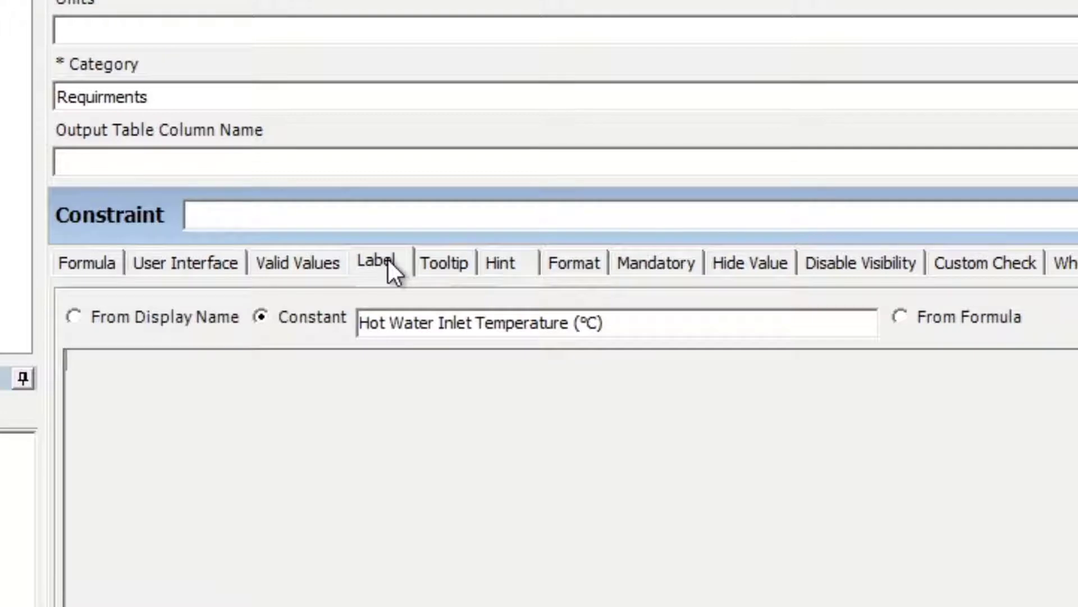
left_click(437, 260)
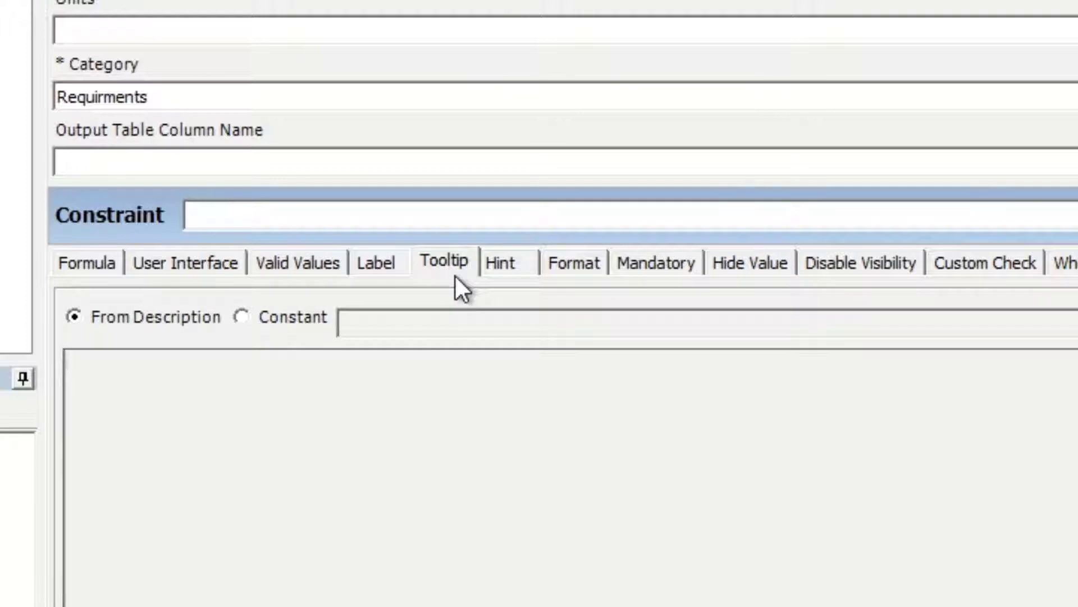
left_click(67, 267)
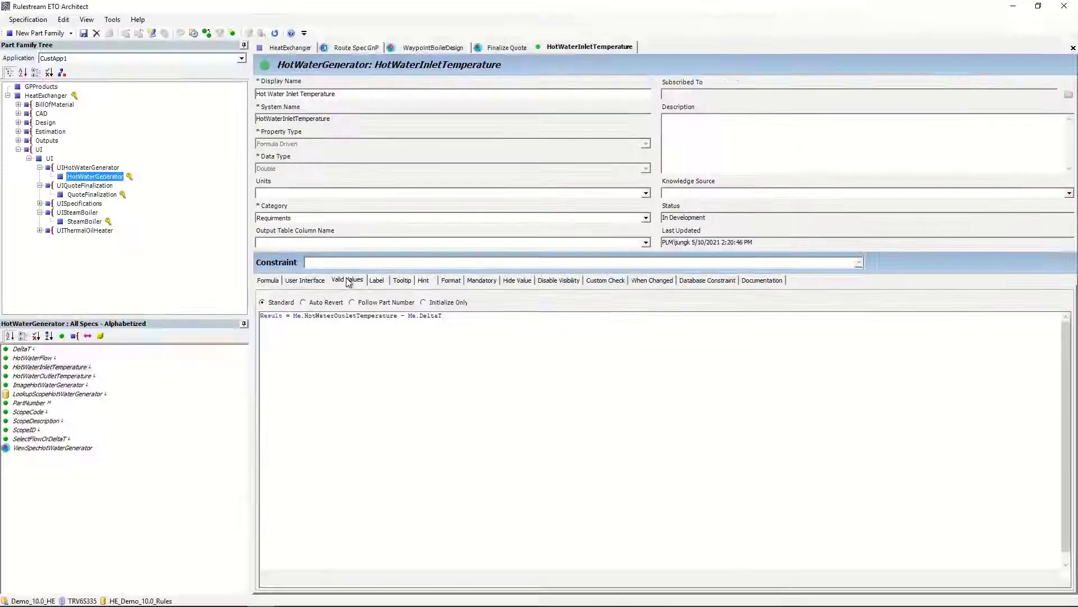
On the Valid Values tab, open and cancel Valid Values Extended, then choose Valid Values From Excel
left_click(299, 262)
right_click(386, 394)
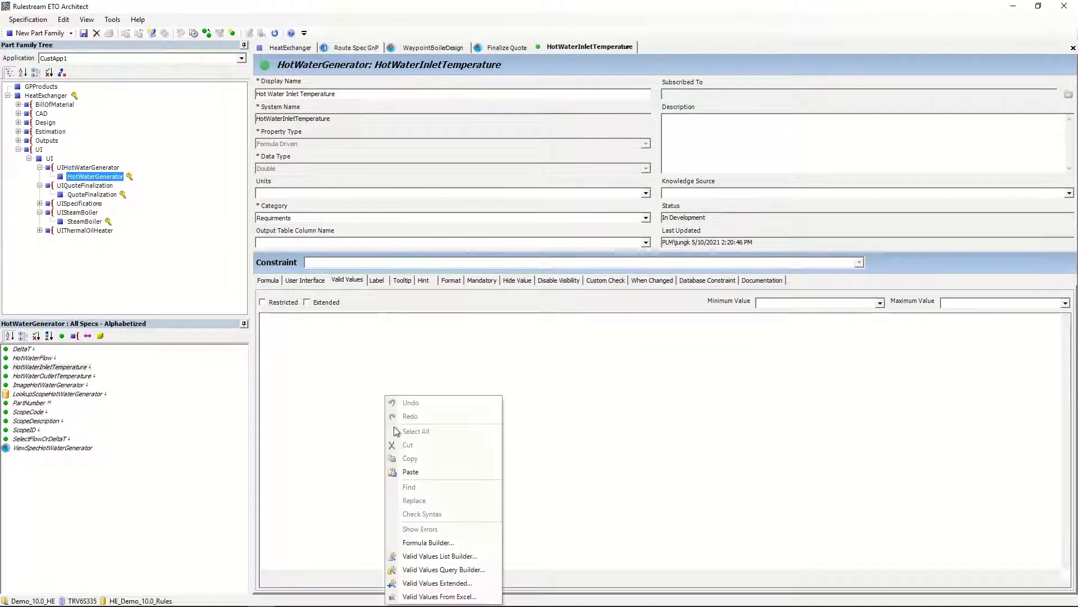
left_click(427, 583)
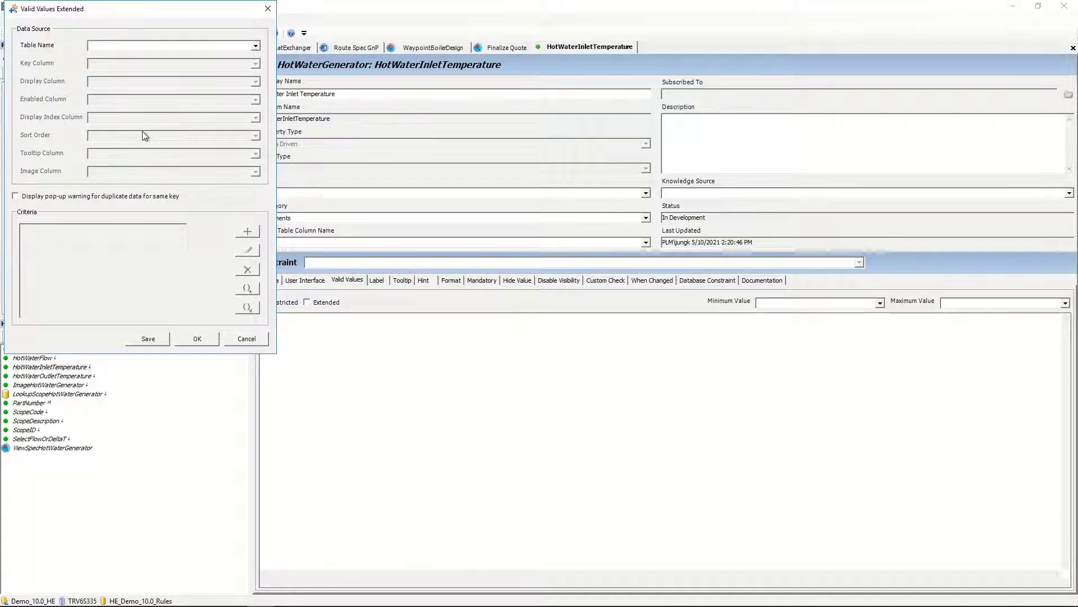
left_click(246, 340)
right_click(386, 343)
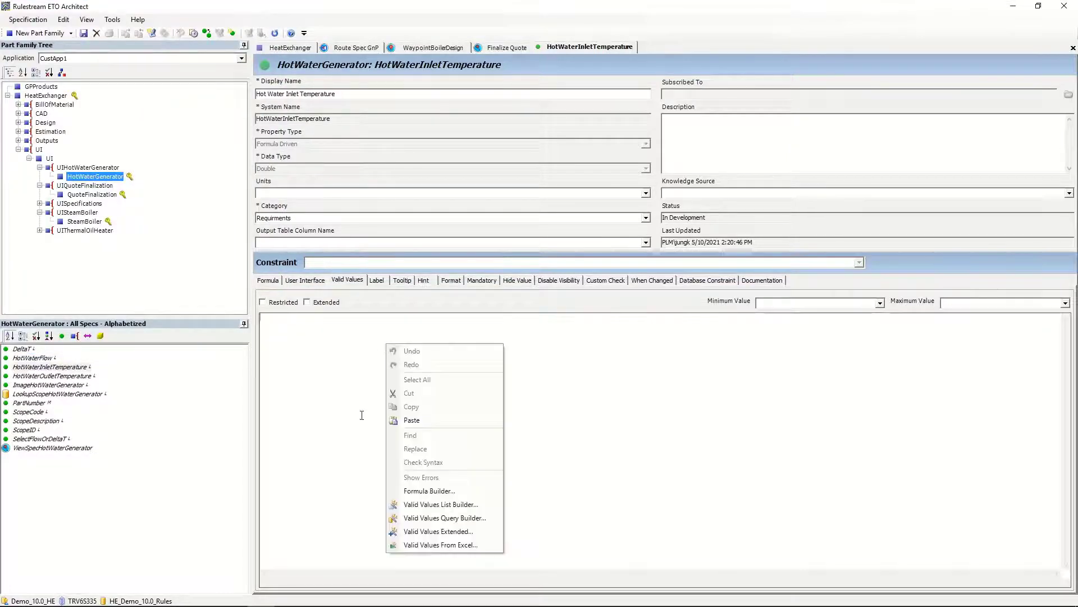
left_click(419, 546)
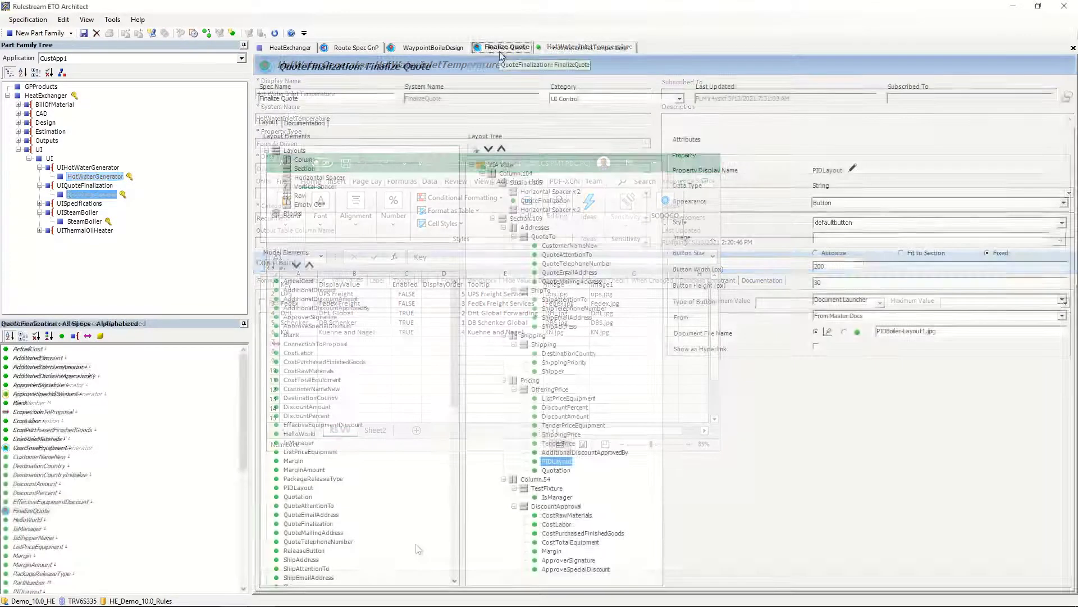
Inspect ListPriceEquipment, DiscountAmount and ShippingPrice, then switch ShippingPrice from Standalone Text to Slider
left_click(565, 398)
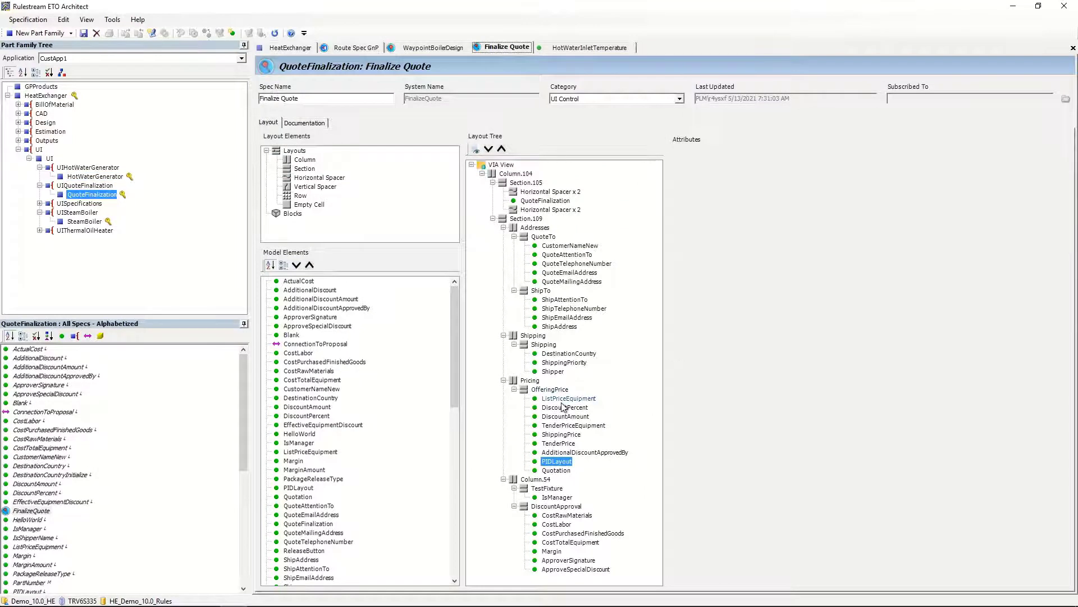
left_click(566, 416)
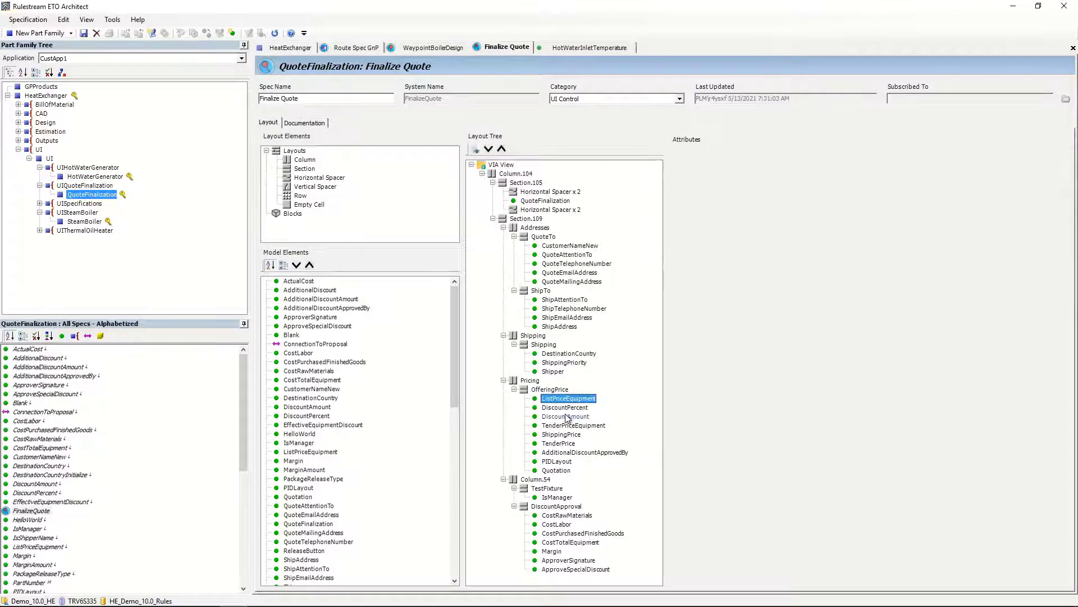
left_click(563, 434)
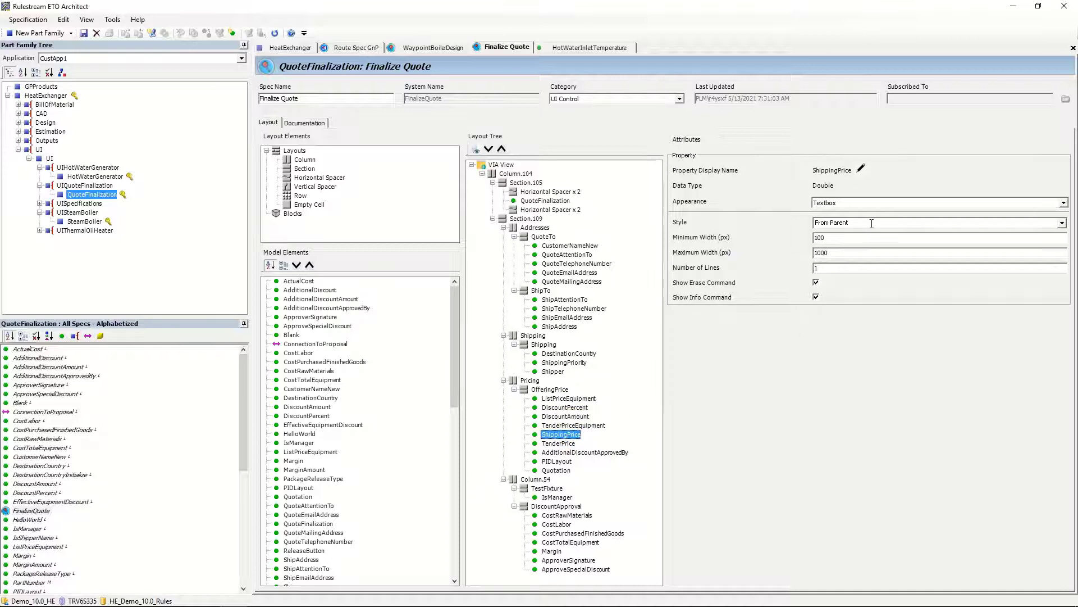
left_click(878, 206)
left_click(877, 220)
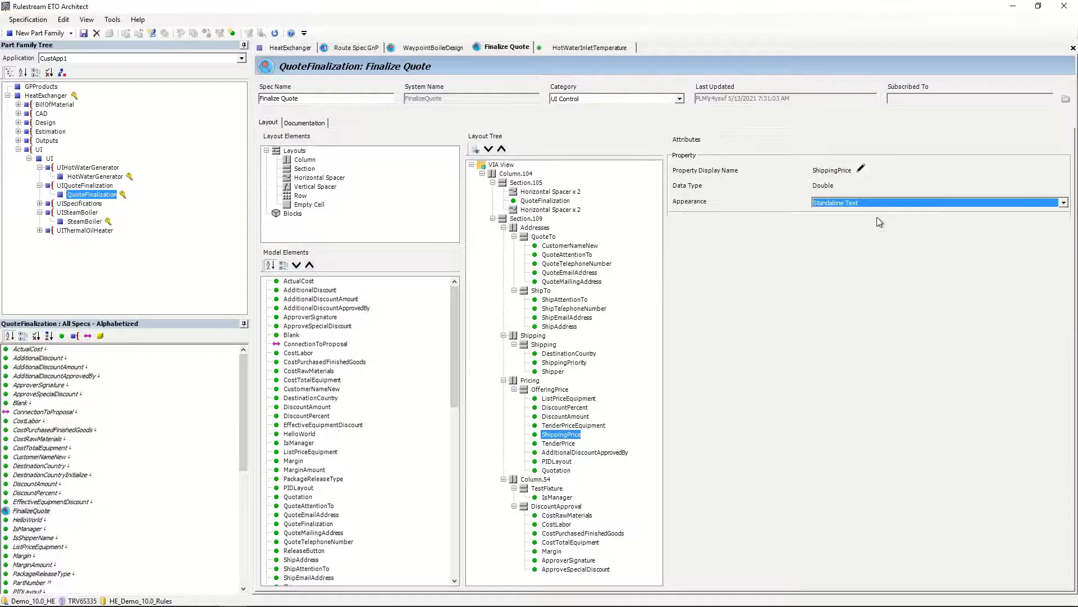
left_click(874, 206)
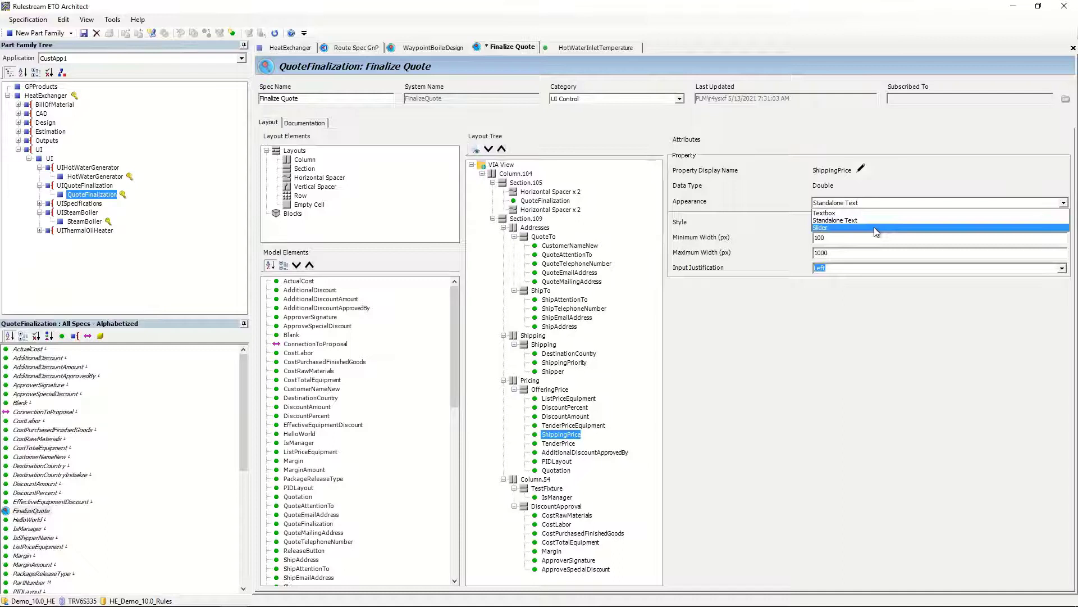
left_click(874, 227)
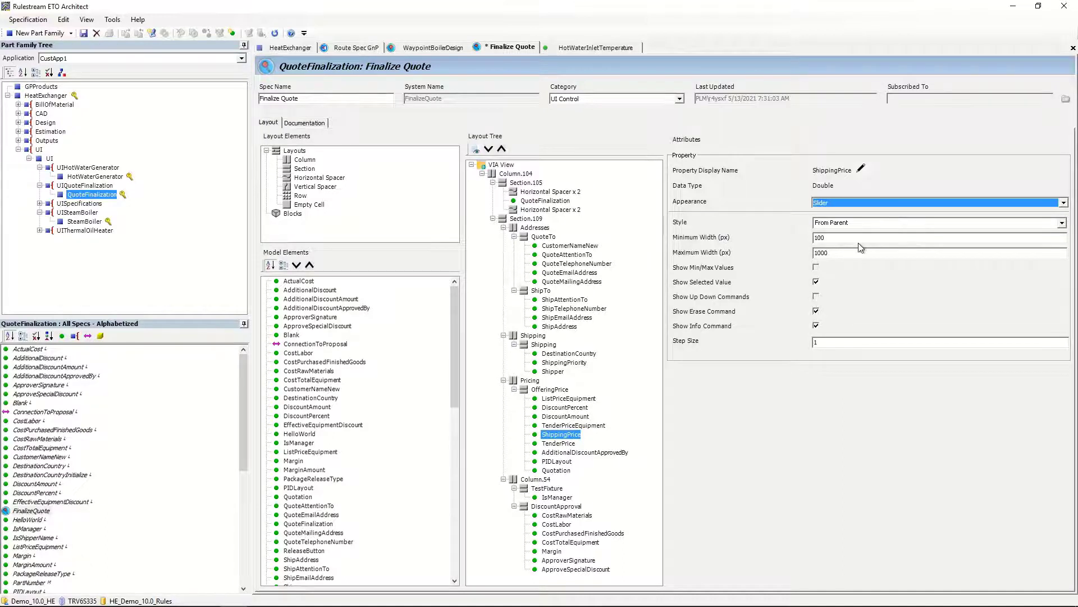